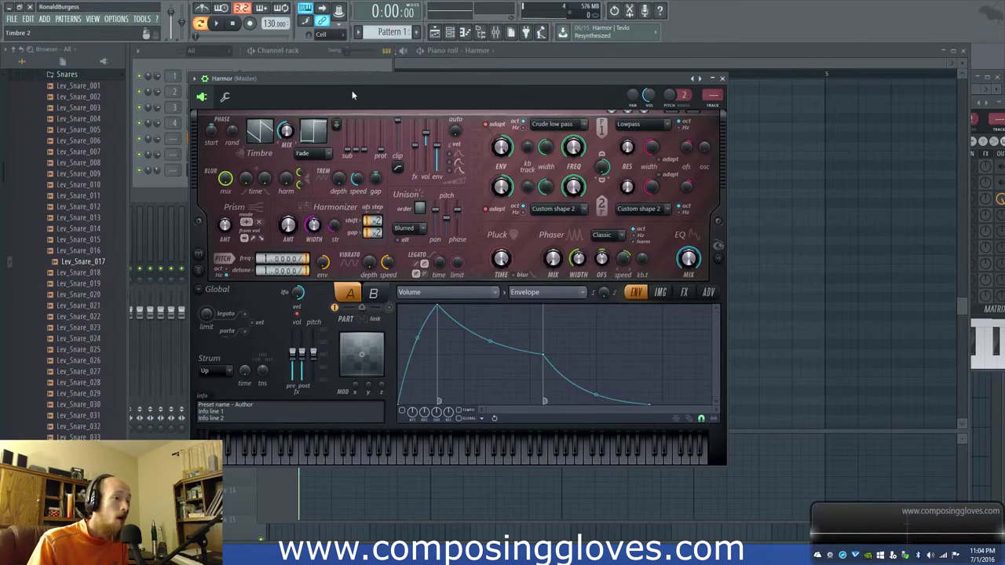
Move the Harmor window aside and bring forward the Harmor piano roll showing its one-bar C4 note.
{"action": "left_click_drag", "start_coordinate": [352, 95], "coordinate": [432, 168]}
{"action": "left_click", "coordinate": [564, 72]}
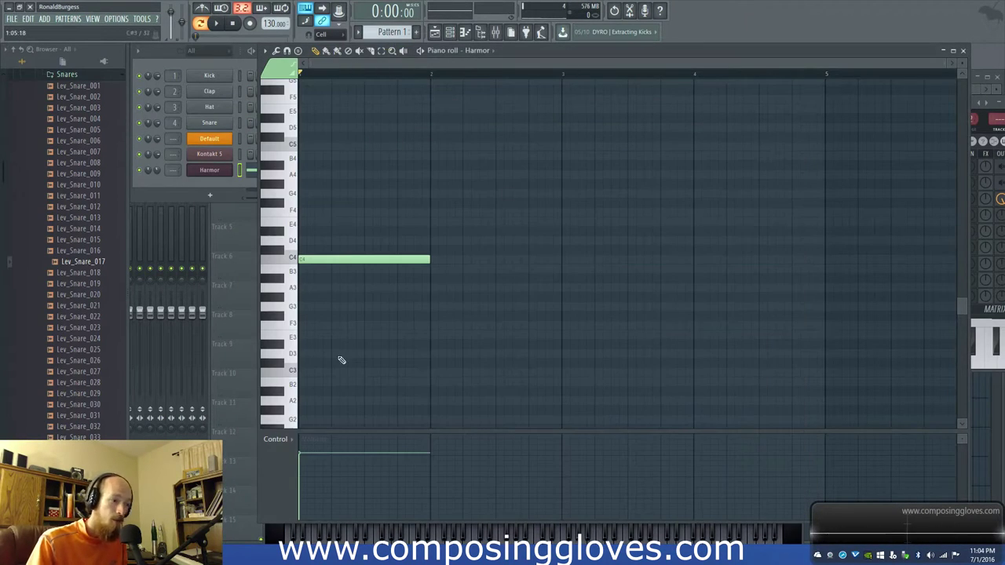
Try a C5 note, then draw a one-bar G4 above C4 and delete the C5.
{"action": "scroll", "coordinate": [354, 296], "scroll_direction": "up", "scroll_amount": 3}
{"action": "left_click", "coordinate": [307, 231]}
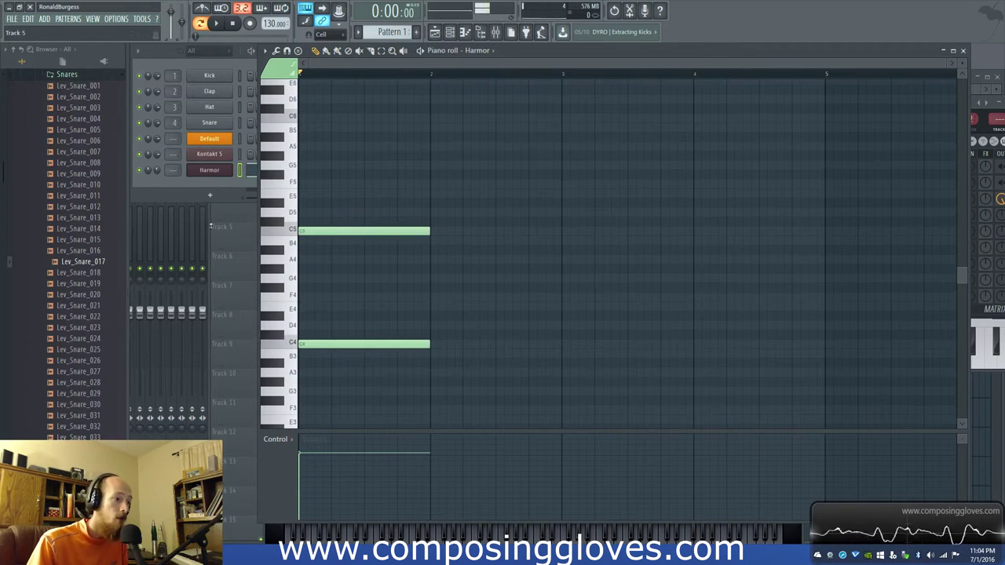
{"action": "left_click", "coordinate": [290, 230]}
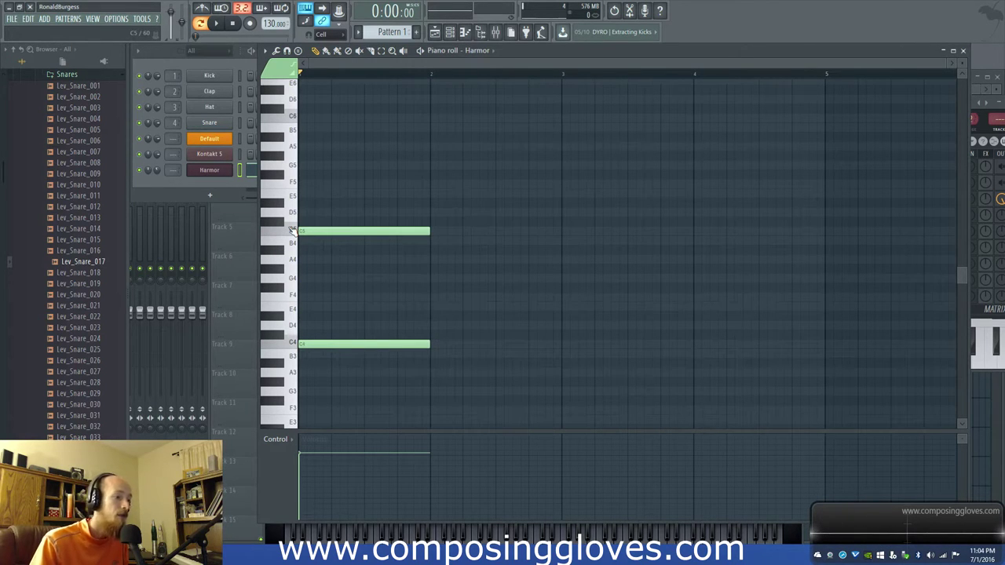
{"action": "key", "text": "ctrl+a"}
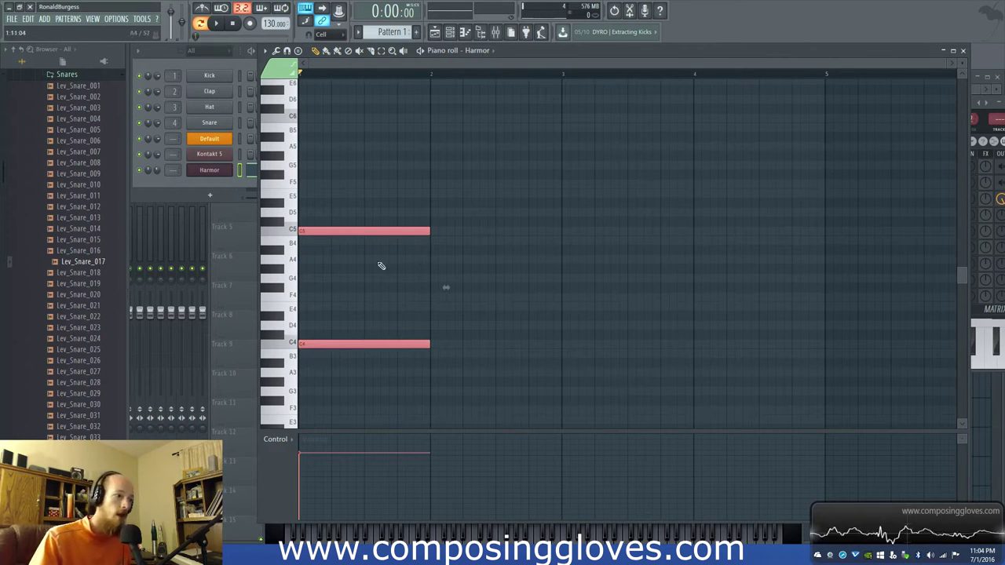
{"action": "left_click", "coordinate": [321, 281]}
{"action": "left_click", "coordinate": [343, 278]}
{"action": "right_click", "coordinate": [347, 230]}
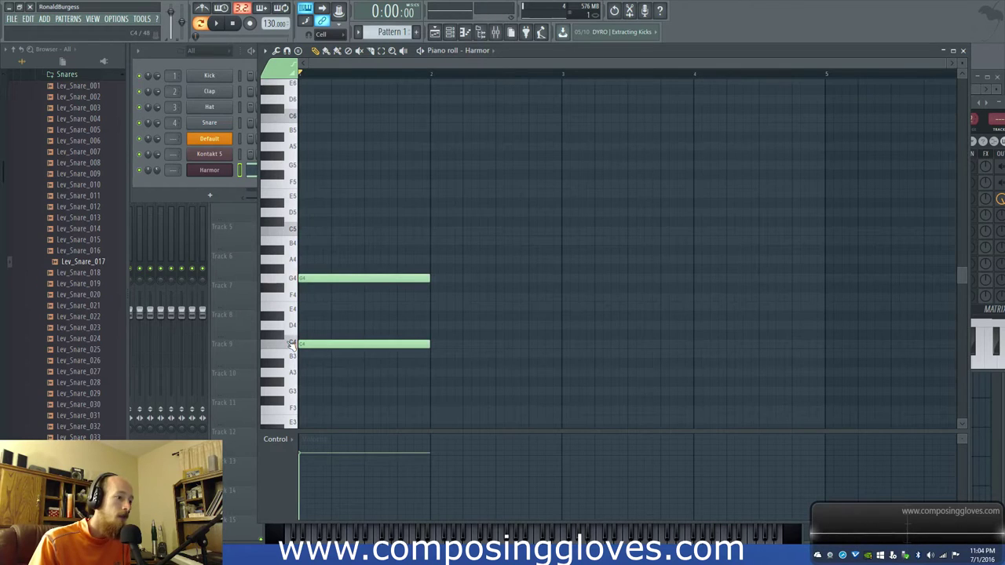
{"action": "left_click", "coordinate": [288, 279]}
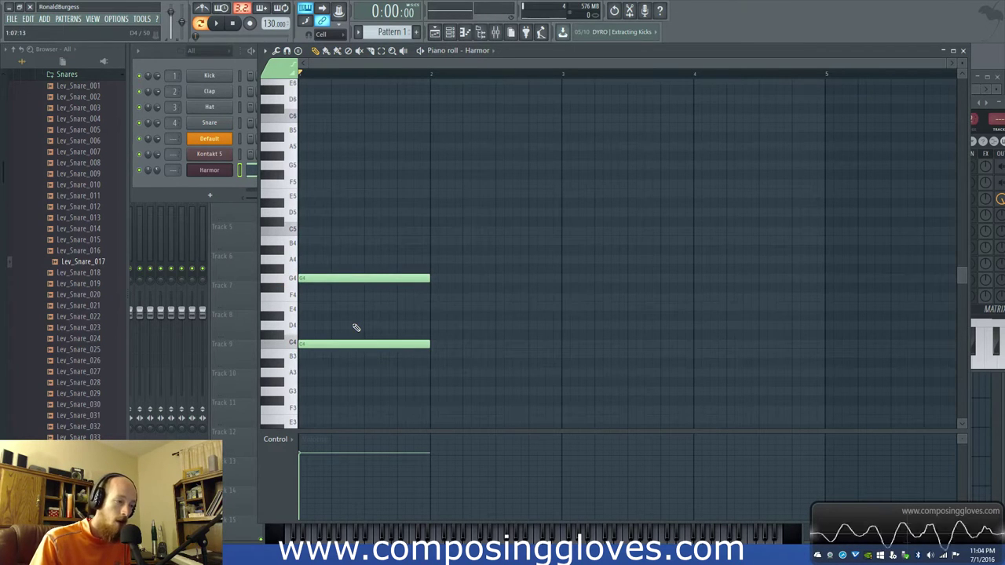
Try F3, D4 and A4 trial notes and delete each one.
{"action": "left_click", "coordinate": [328, 410]}
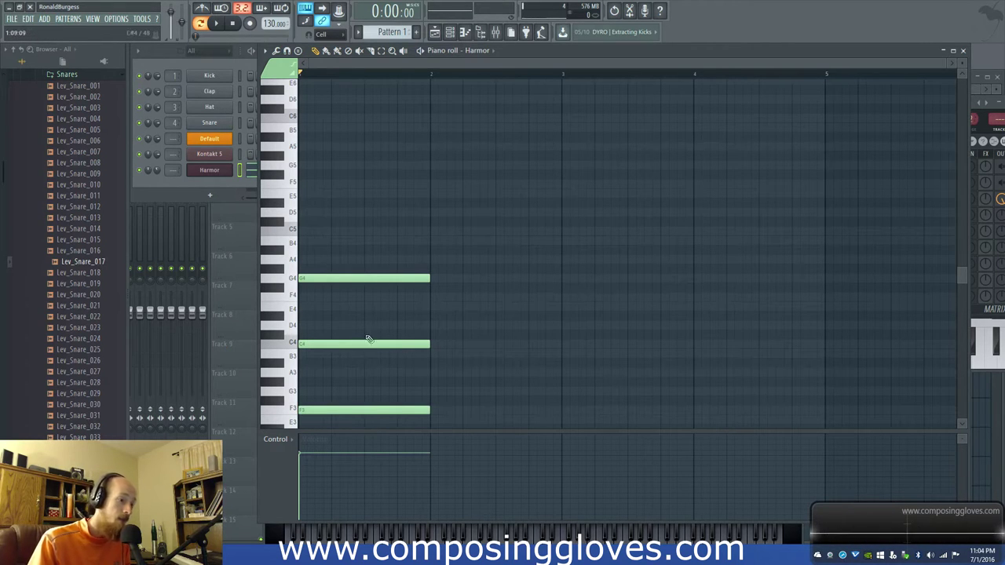
{"action": "right_click", "coordinate": [343, 410]}
{"action": "scroll", "coordinate": [345, 353], "scroll_direction": "up", "scroll_amount": 5}
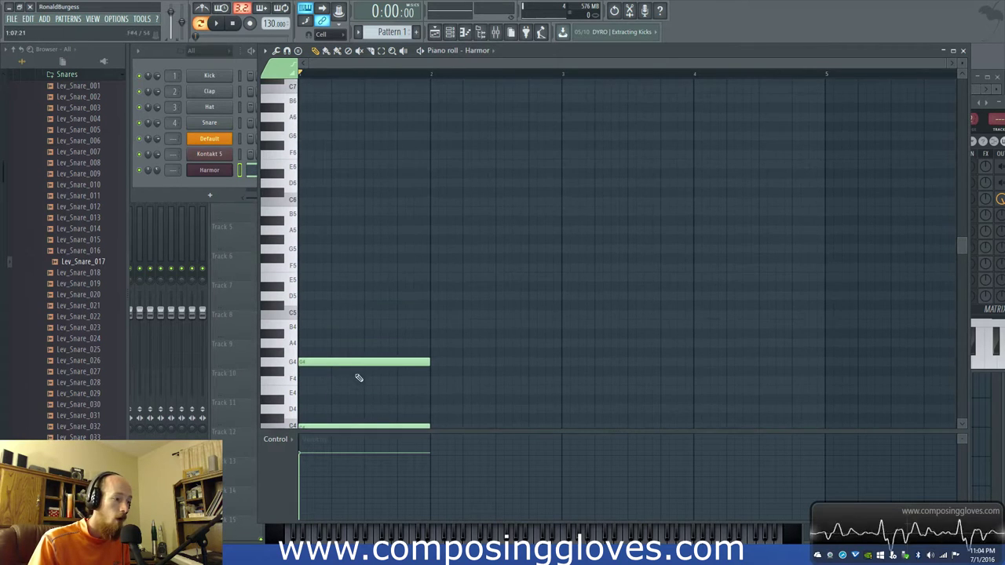
{"action": "scroll", "coordinate": [326, 299], "scroll_direction": "down", "scroll_amount": 3}
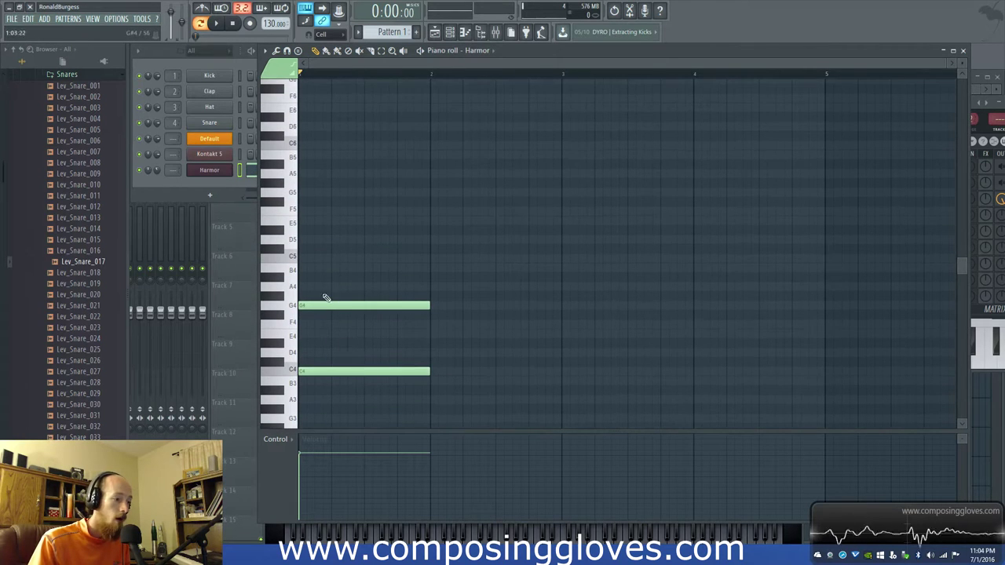
{"action": "left_click", "coordinate": [309, 354]}
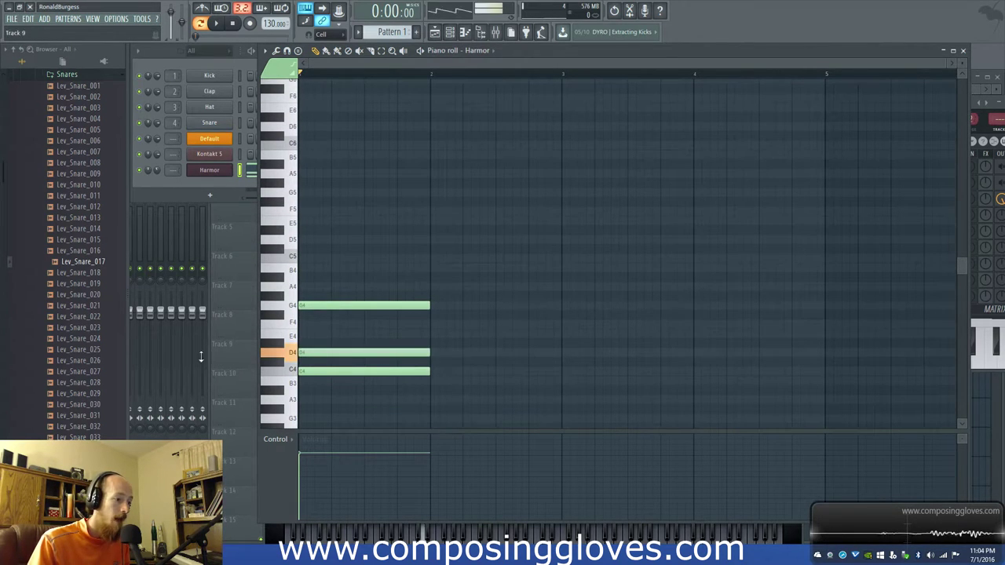
{"action": "left_click", "coordinate": [316, 289]}
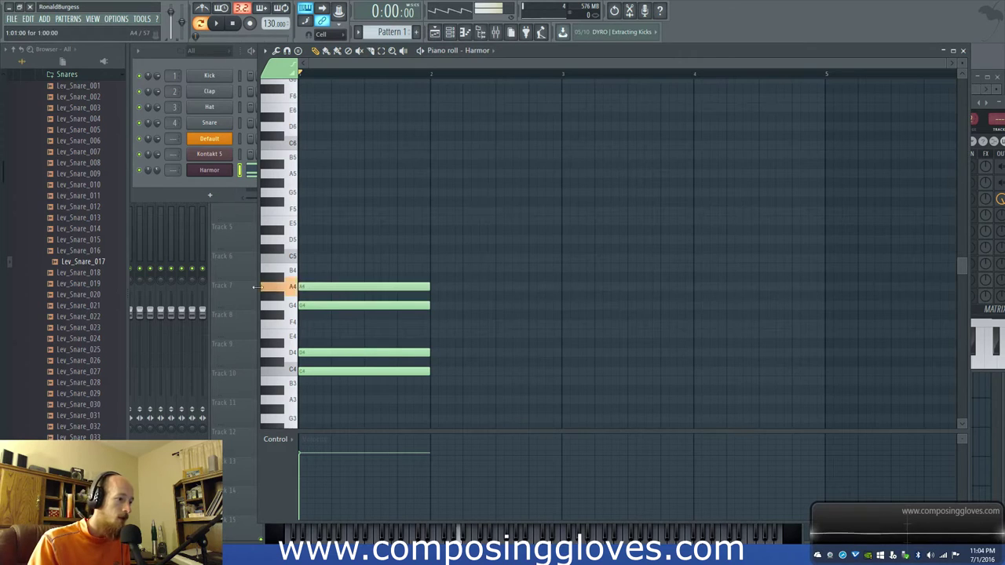
{"action": "right_click", "coordinate": [389, 284]}
{"action": "right_click", "coordinate": [348, 352]}
Try C#4 and G#4 notes and delete them, keeping the C4–G4 fifth.
{"action": "scroll", "coordinate": [338, 346], "scroll_direction": "down", "scroll_amount": 2}
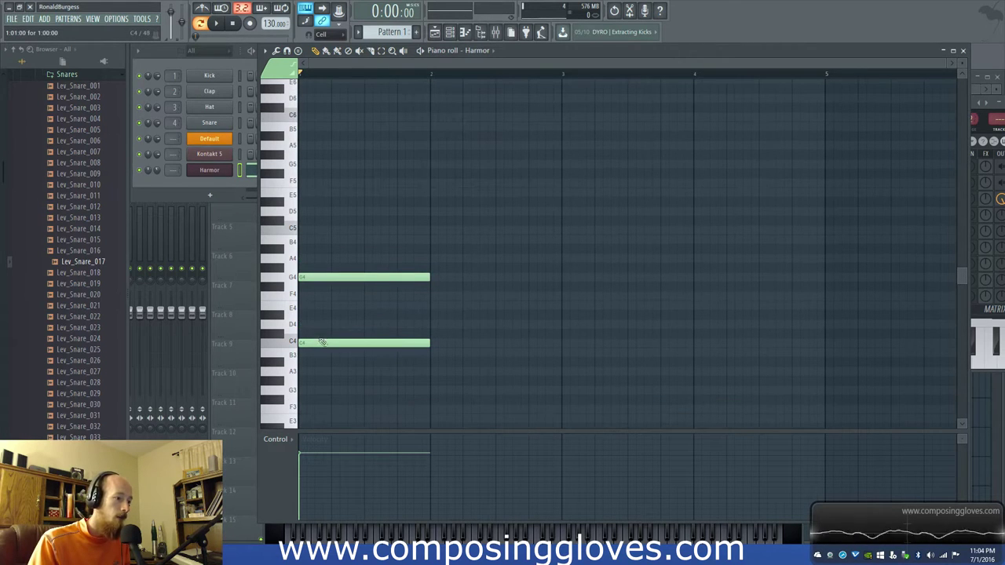
{"action": "left_click", "coordinate": [308, 336]}
{"action": "left_click", "coordinate": [308, 268]}
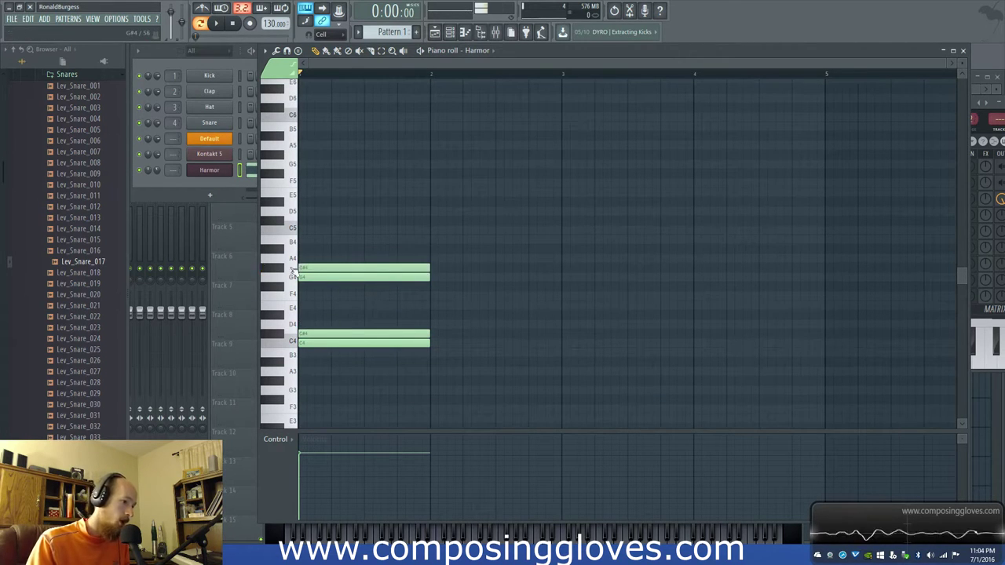
{"action": "right_click", "coordinate": [307, 268]}
{"action": "right_click", "coordinate": [341, 335]}
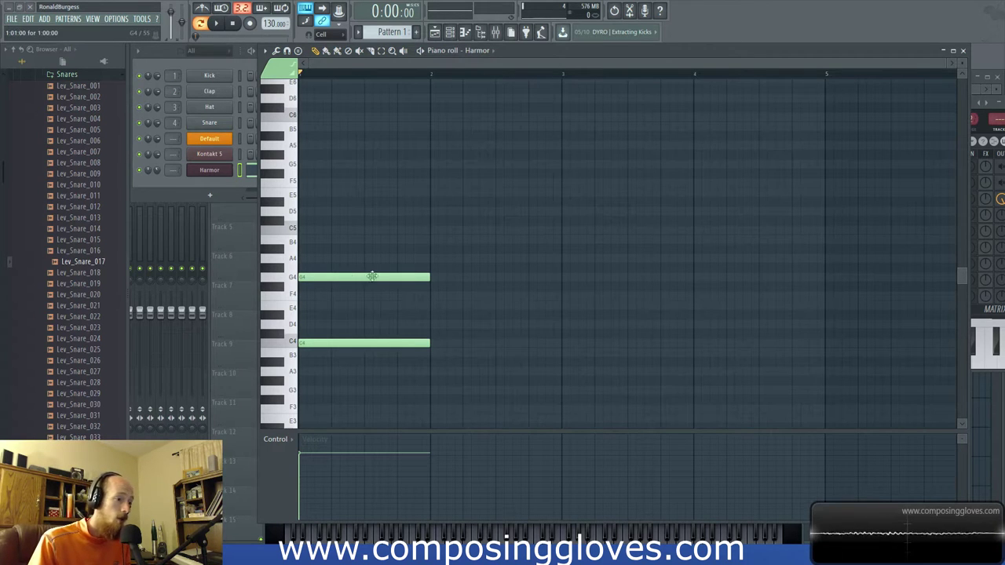
Drag G4 up to C5, briefly removing and restoring the C4 bass note.
{"action": "left_click_drag", "start_coordinate": [317, 276], "coordinate": [314, 228]}
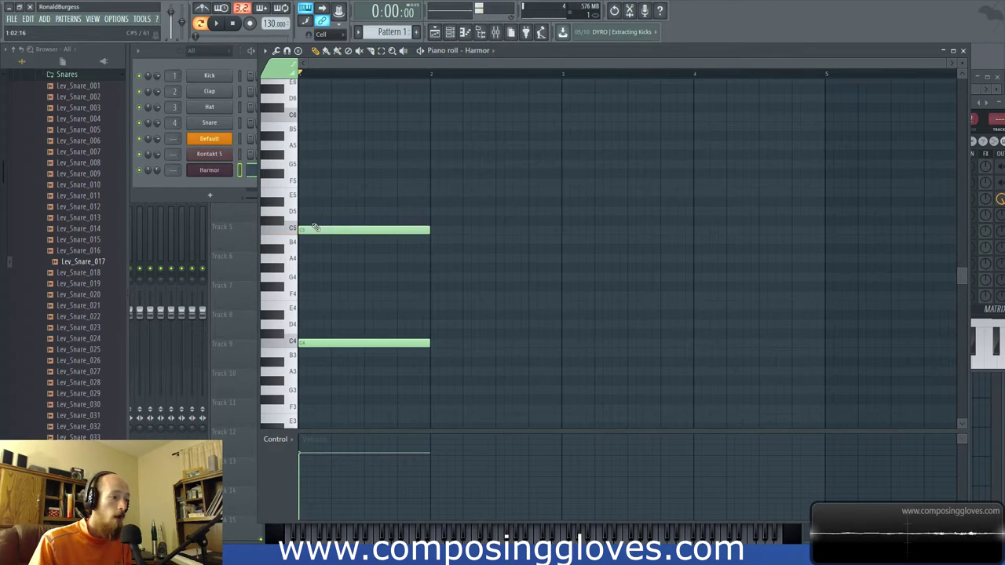
{"action": "right_click", "coordinate": [363, 343]}
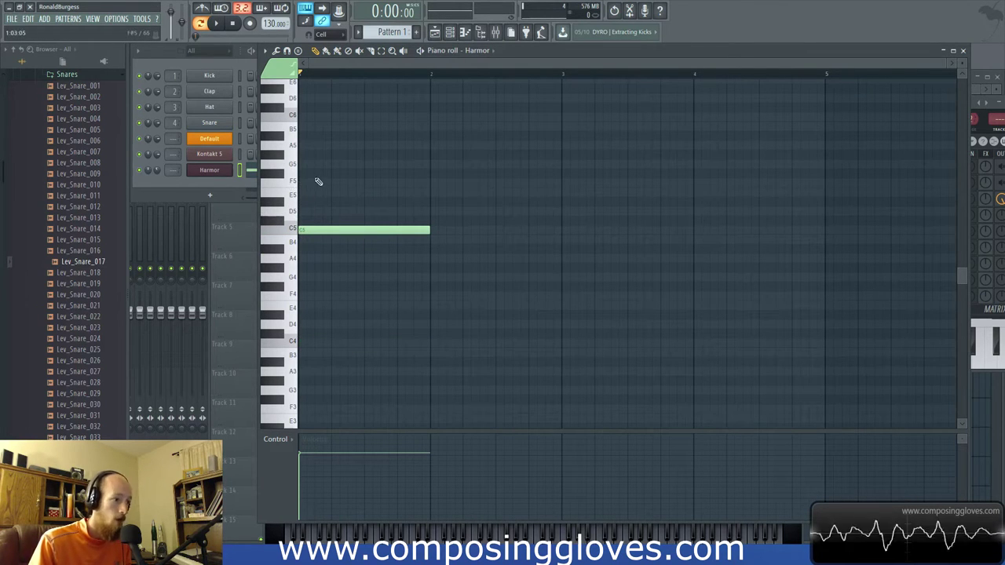
{"action": "left_click", "coordinate": [319, 343]}
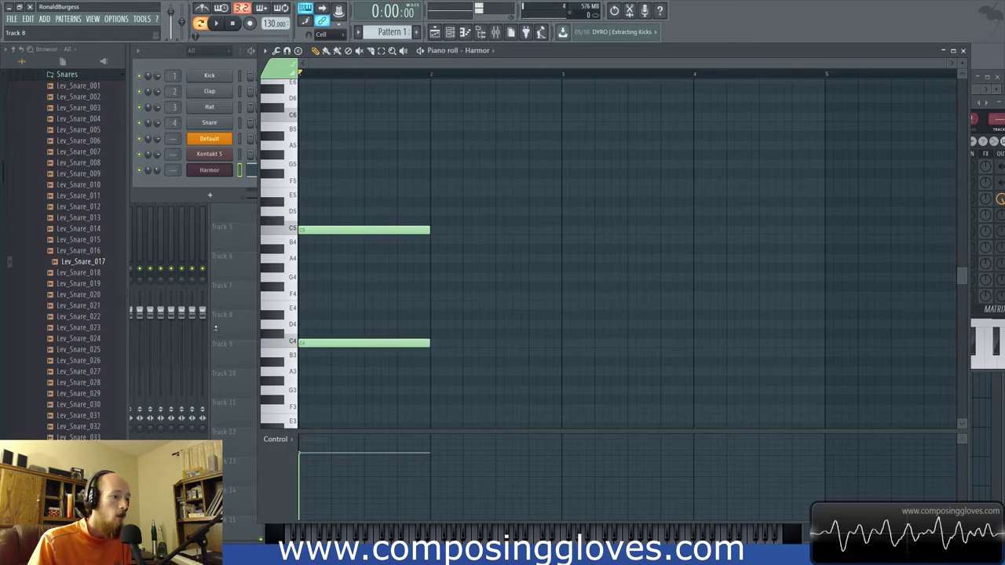
{"action": "key", "text": "ctrl+z"}
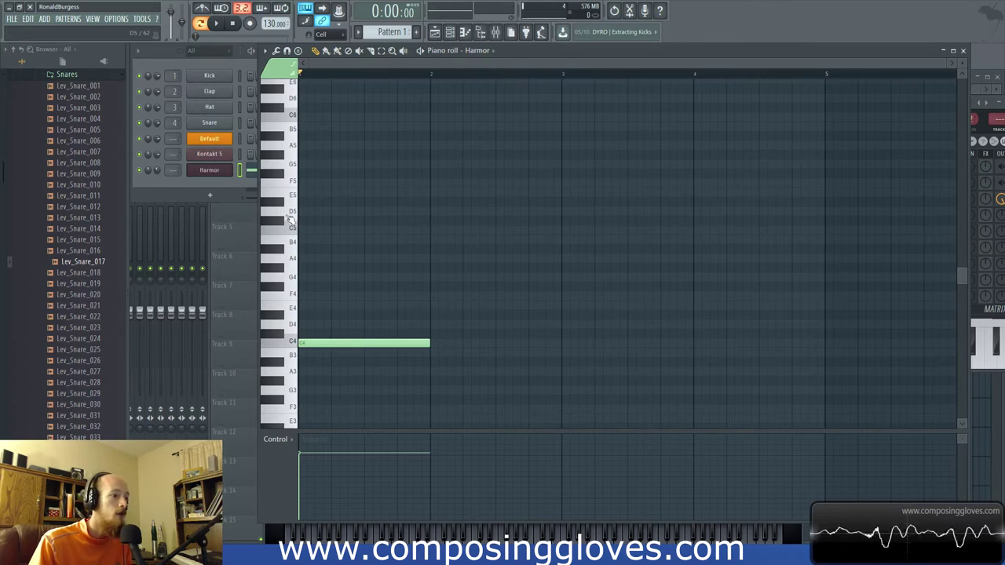
Try D5 and C#5 as the upper note, then settle on a one-bar C5.
{"action": "left_click", "coordinate": [322, 211]}
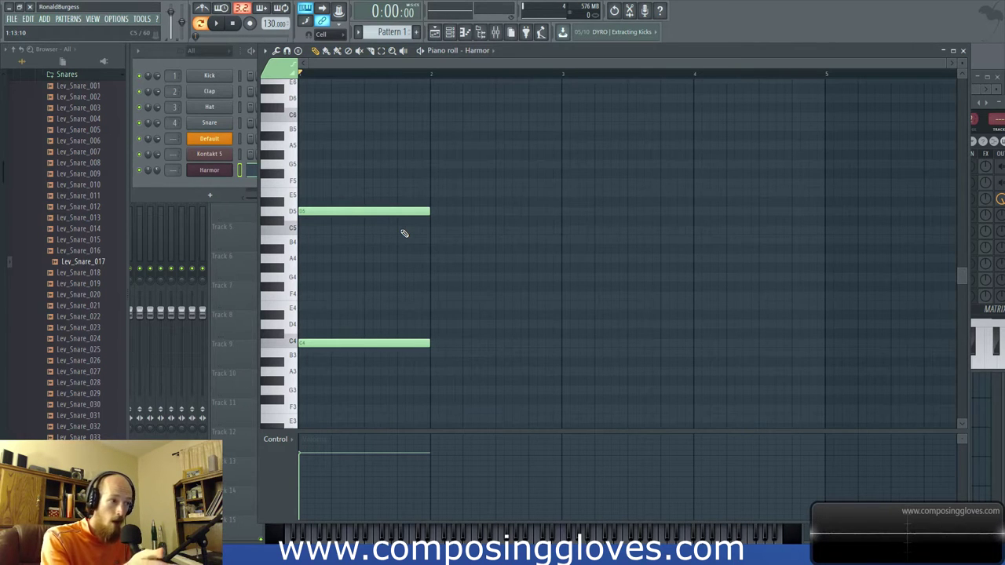
{"action": "mouse_move", "coordinate": [325, 212]}
{"action": "left_mouse_down"}
{"action": "mouse_move", "coordinate": [326, 221]}
{"action": "mouse_move", "coordinate": [312, 196]}
{"action": "mouse_move", "coordinate": [313, 213]}
{"action": "left_mouse_up"}
{"action": "right_click", "coordinate": [314, 212]}
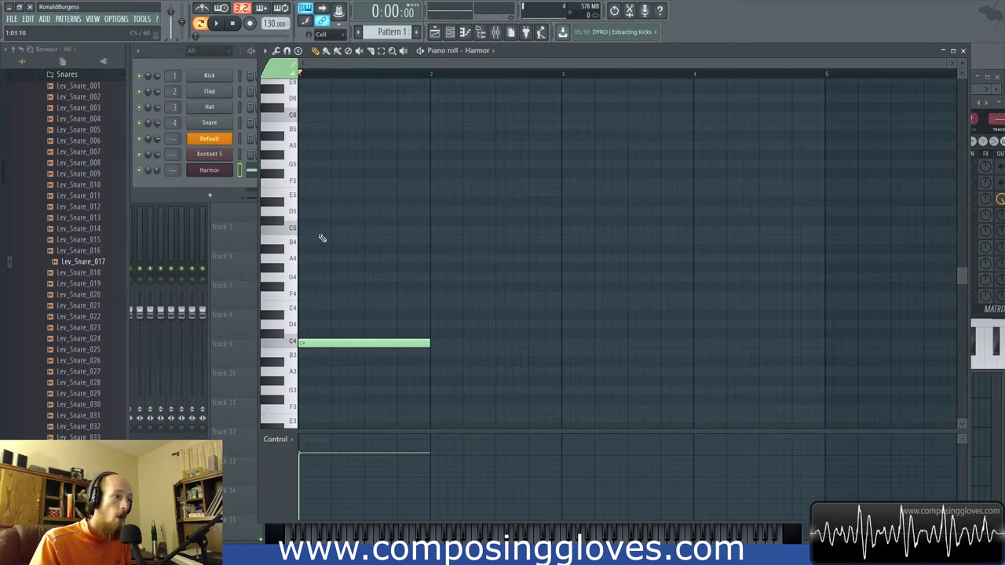
{"action": "left_click", "coordinate": [320, 231]}
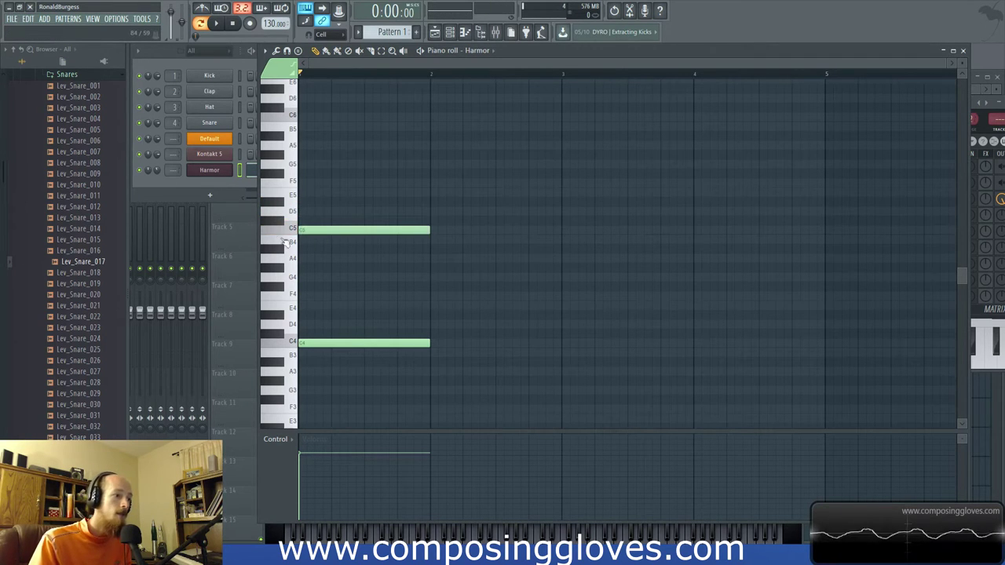
Build a C4–E4–G4 chord in bar 1 and clone it up an octave to C5–E5–G5.
{"action": "left_click", "coordinate": [325, 306]}
{"action": "left_click", "coordinate": [339, 277]}
{"action": "right_click", "coordinate": [393, 229]}
{"action": "right_click", "coordinate": [419, 276]}
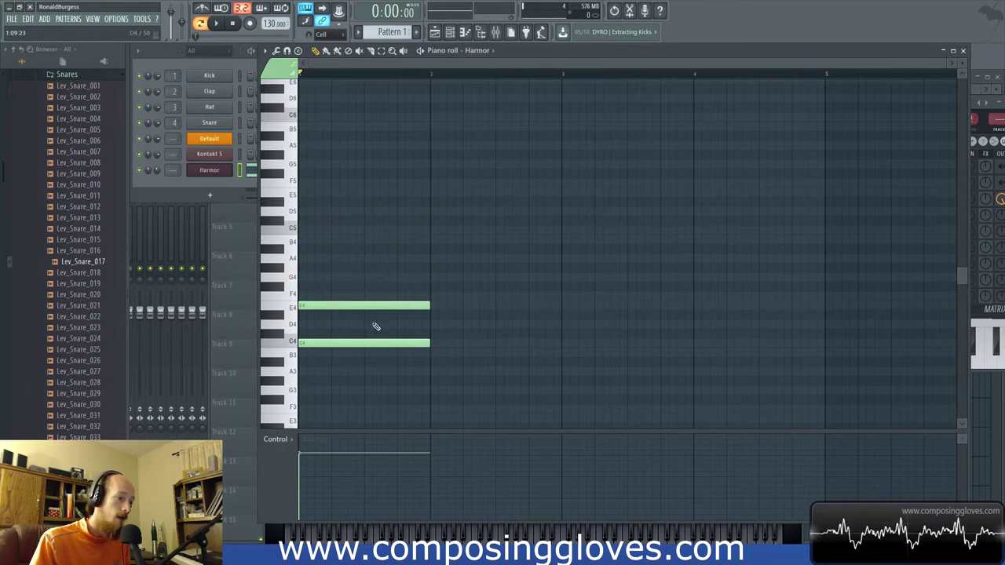
{"action": "mouse_move", "coordinate": [300, 277]}
{"action": "left_mouse_down"}
{"action": "mouse_move", "coordinate": [301, 289]}
{"action": "mouse_move", "coordinate": [300, 277]}
{"action": "left_mouse_up"}
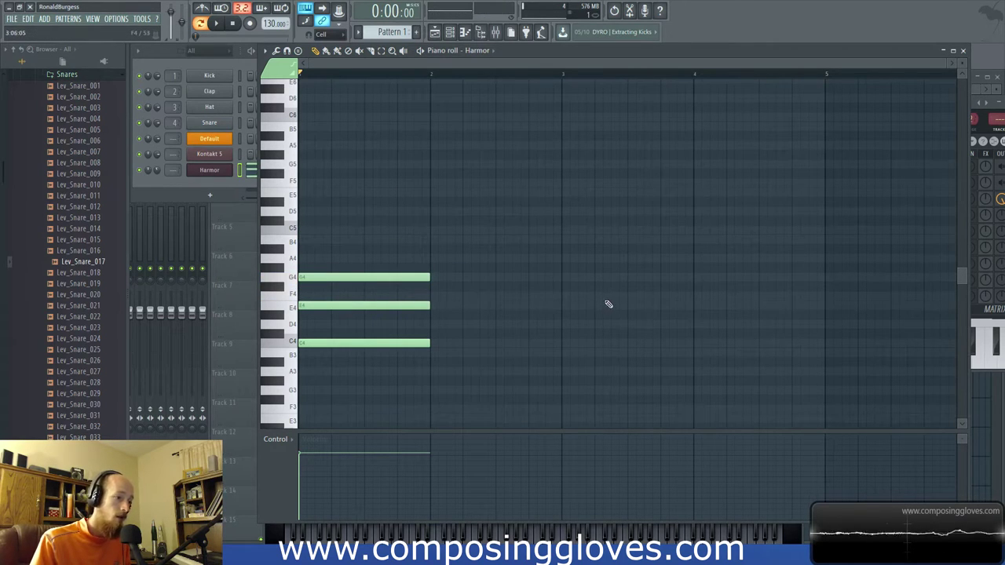
{"action": "key", "text": "ctrl+a"}
{"action": "mouse_move", "coordinate": [359, 342]}
{"action": "left_mouse_down"}
{"action": "mouse_move", "coordinate": [343, 220]}
{"action": "mouse_move", "coordinate": [348, 239]}
{"action": "left_mouse_up"}
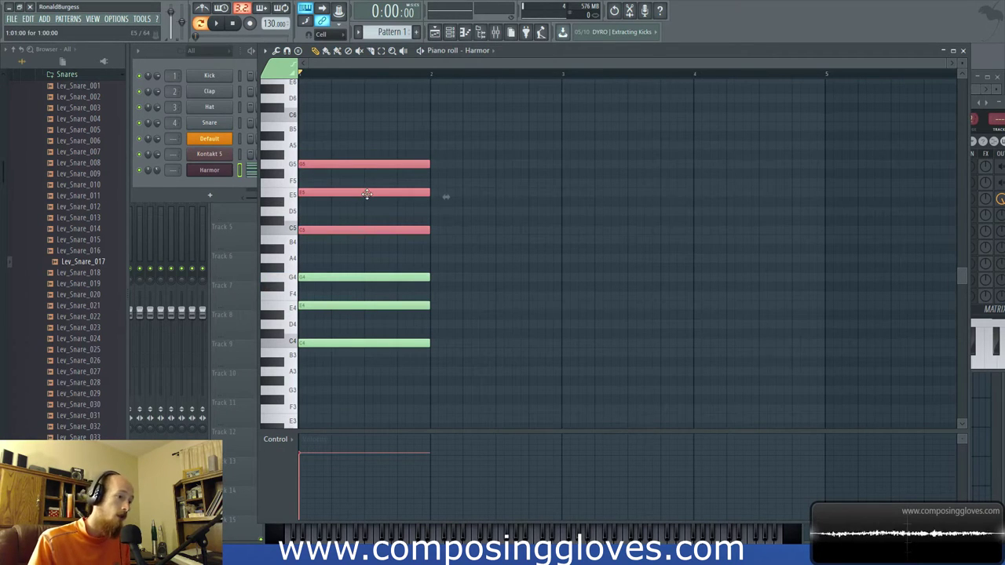
{"action": "left_click_drag", "start_coordinate": [362, 114], "coordinate": [415, 422], "text": "ctrl"}
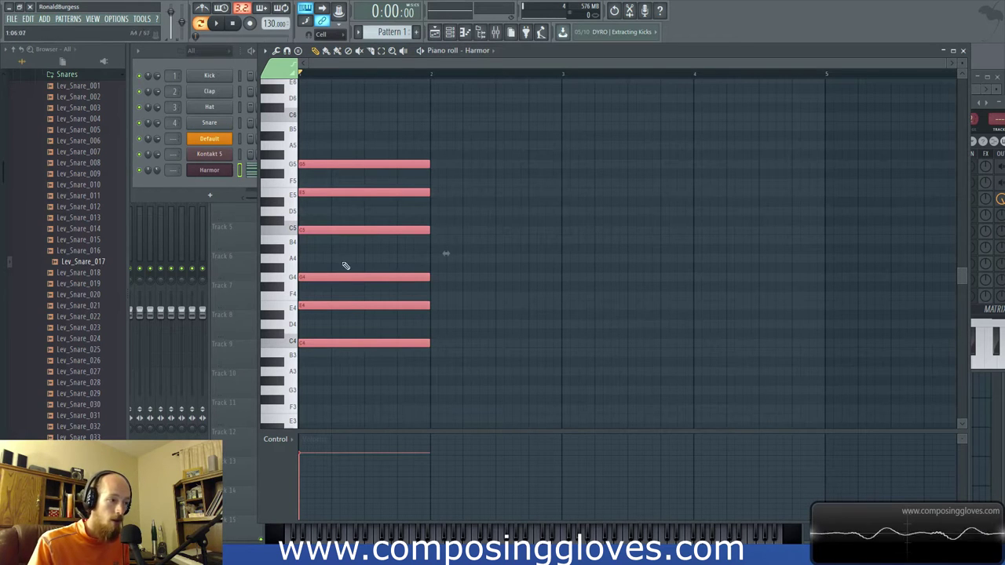
Delete the G5, E5, C5, G4 and E4 notes, leaving only C4.
{"action": "right_click", "coordinate": [372, 163]}
{"action": "right_click", "coordinate": [375, 192]}
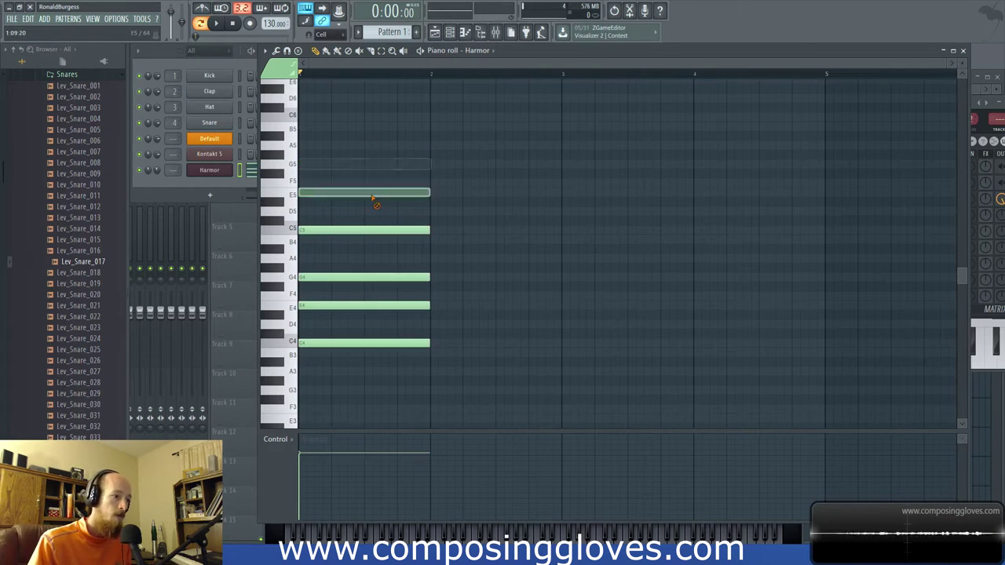
{"action": "right_click", "coordinate": [375, 230]}
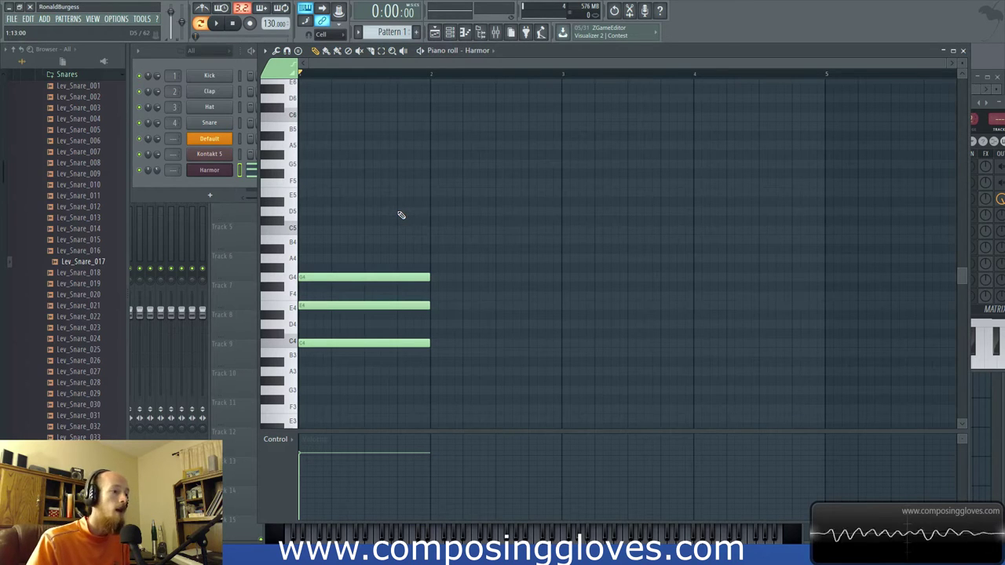
{"action": "left_click_drag", "start_coordinate": [348, 255], "coordinate": [390, 357]}
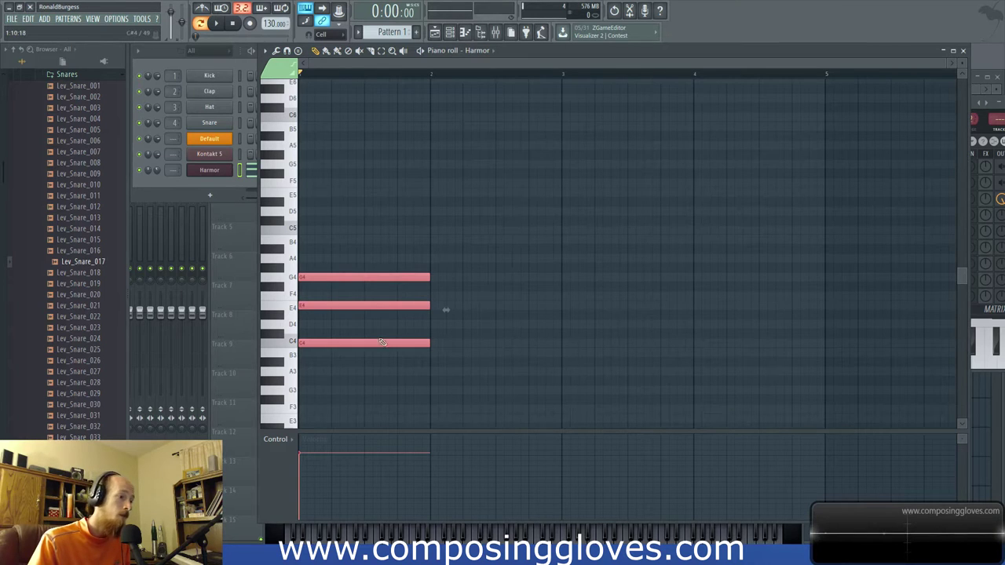
{"action": "right_click", "coordinate": [337, 278]}
{"action": "right_click", "coordinate": [377, 305]}
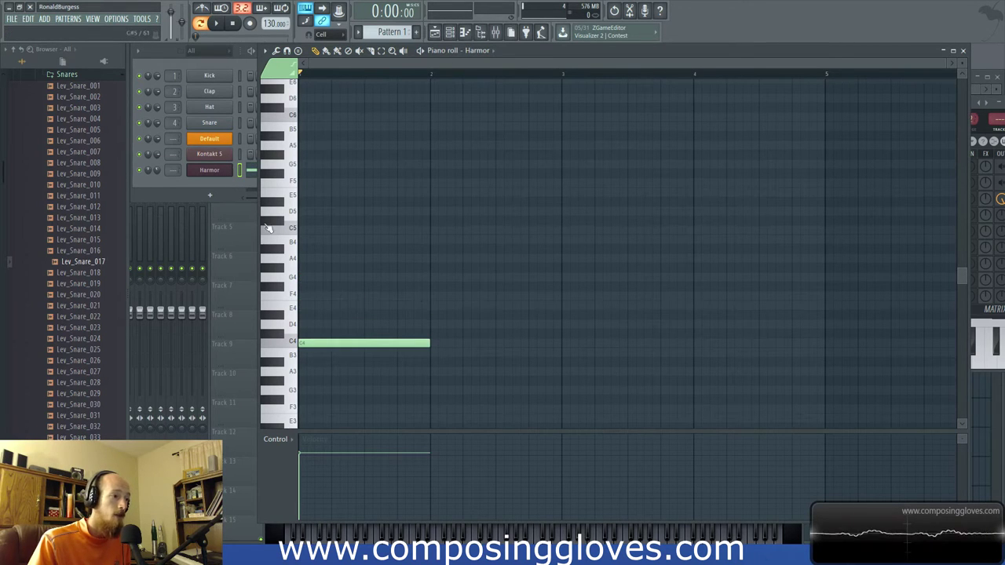
Place a note on C5 and raise it semitone by semitone up to G5.
{"action": "left_click", "coordinate": [314, 231]}
{"action": "left_click_drag", "start_coordinate": [311, 229], "coordinate": [309, 211]}
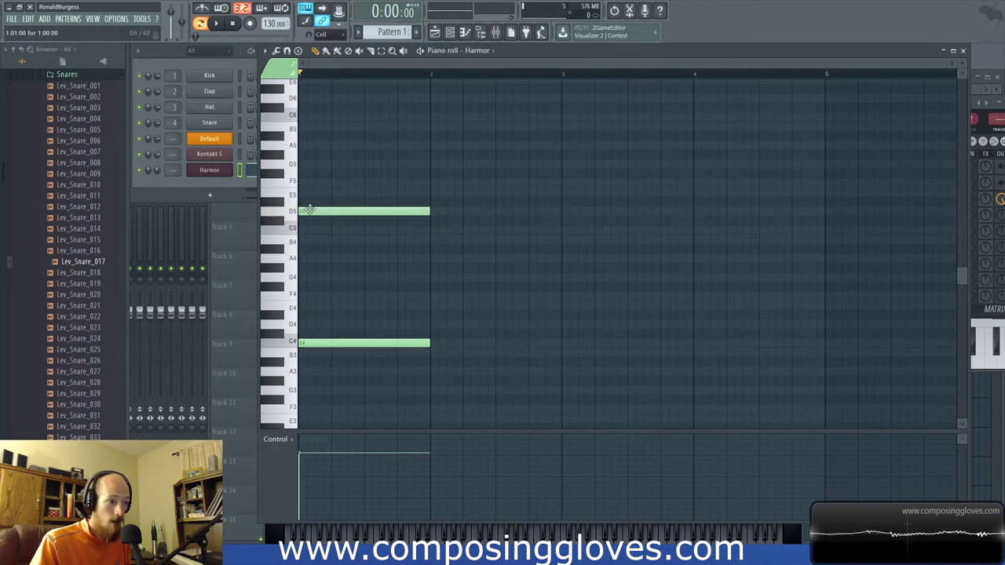
{"action": "left_click_drag", "start_coordinate": [299, 213], "coordinate": [330, 194]}
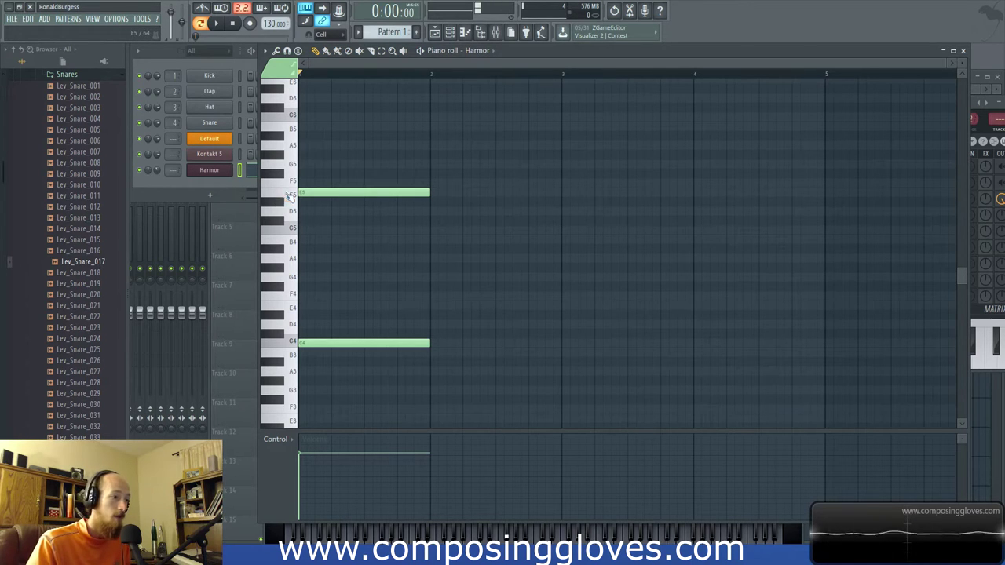
{"action": "left_click_drag", "start_coordinate": [303, 191], "coordinate": [301, 183]}
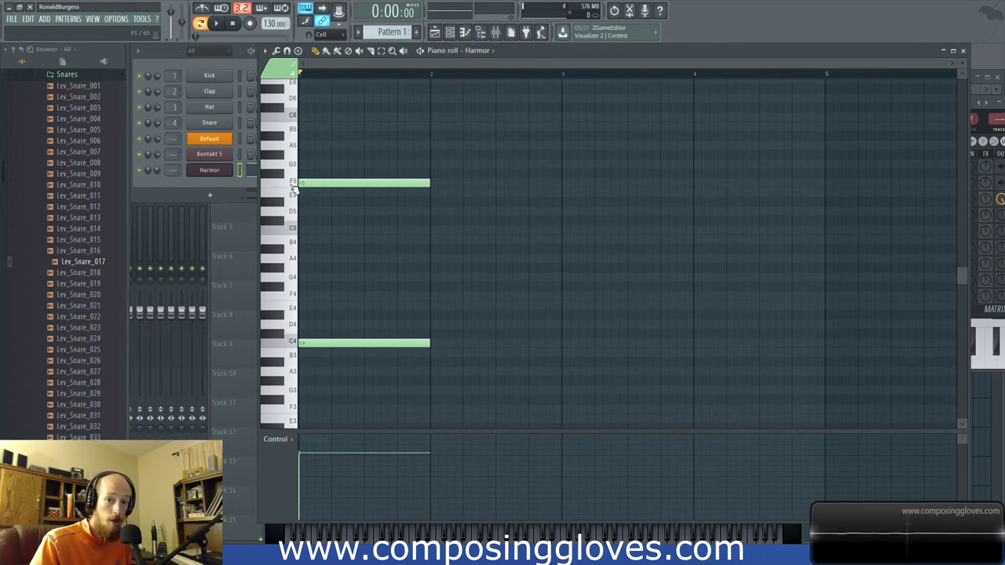
{"action": "left_click_drag", "start_coordinate": [315, 183], "coordinate": [324, 173]}
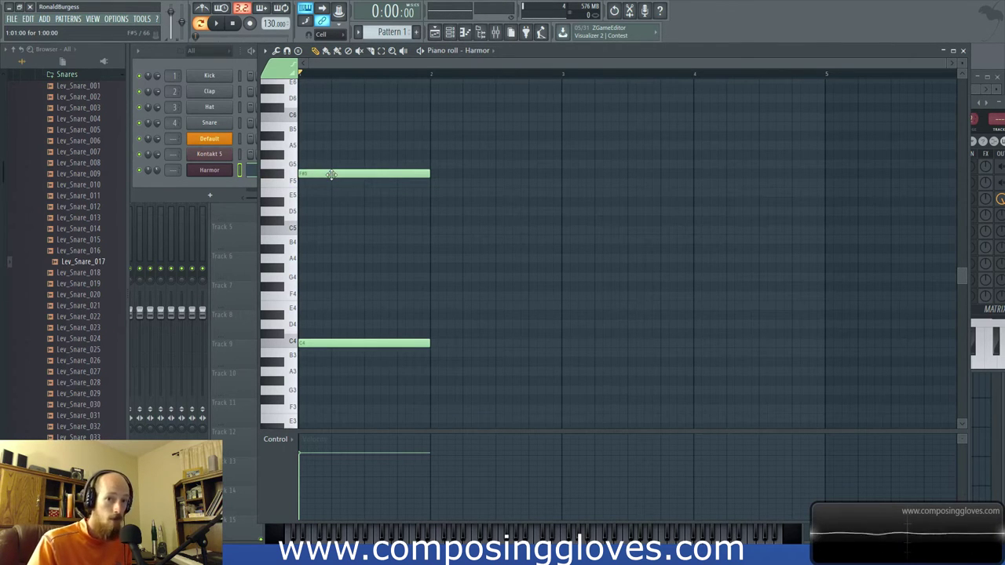
{"action": "left_click_drag", "start_coordinate": [332, 175], "coordinate": [332, 164]}
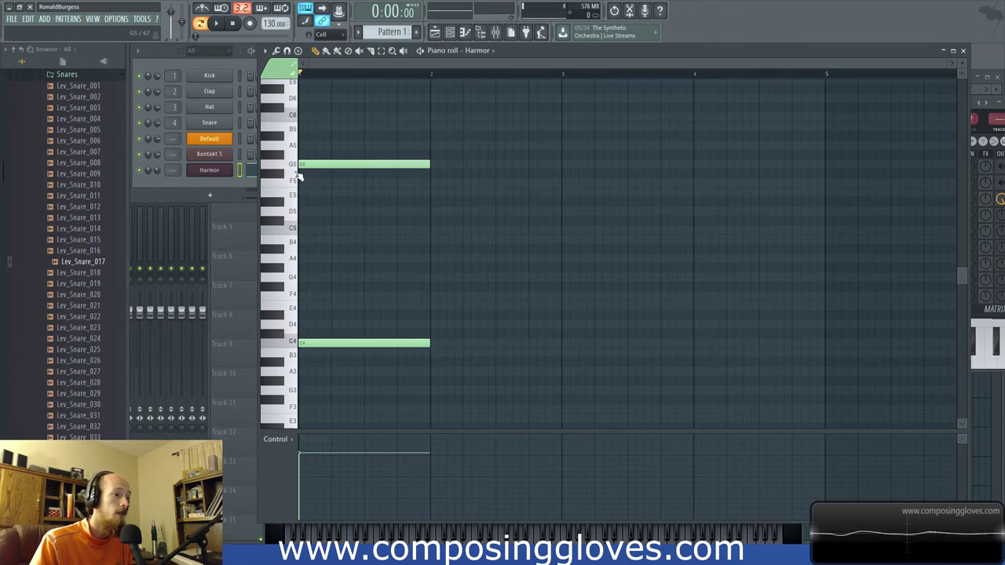
Audition G5, try A5 and delete it, then draw a new C5 note.
{"action": "left_click", "coordinate": [308, 163]}
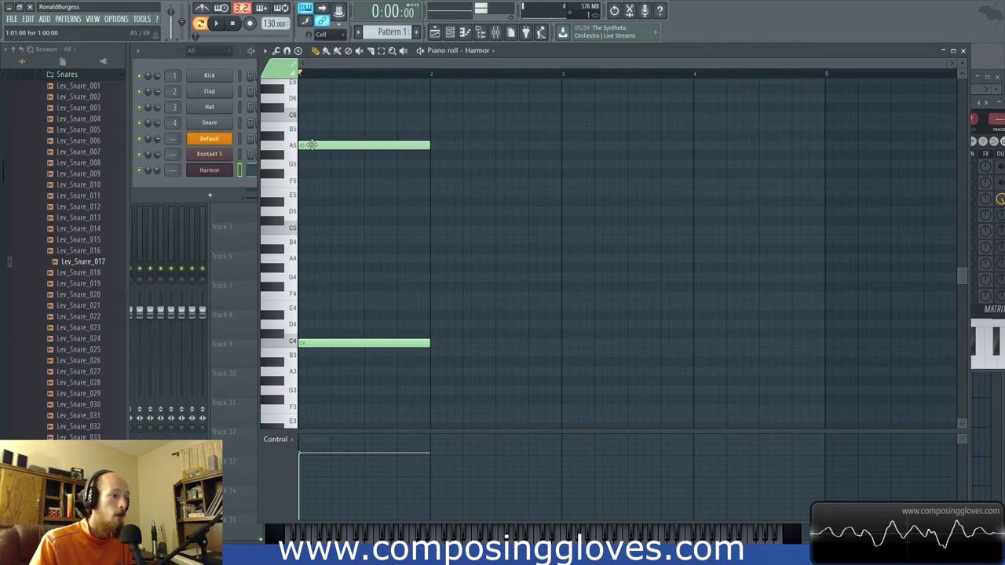
{"action": "mouse_move", "coordinate": [312, 145]}
{"action": "left_mouse_down"}
{"action": "mouse_move", "coordinate": [308, 162]}
{"action": "mouse_move", "coordinate": [303, 146]}
{"action": "left_mouse_up"}
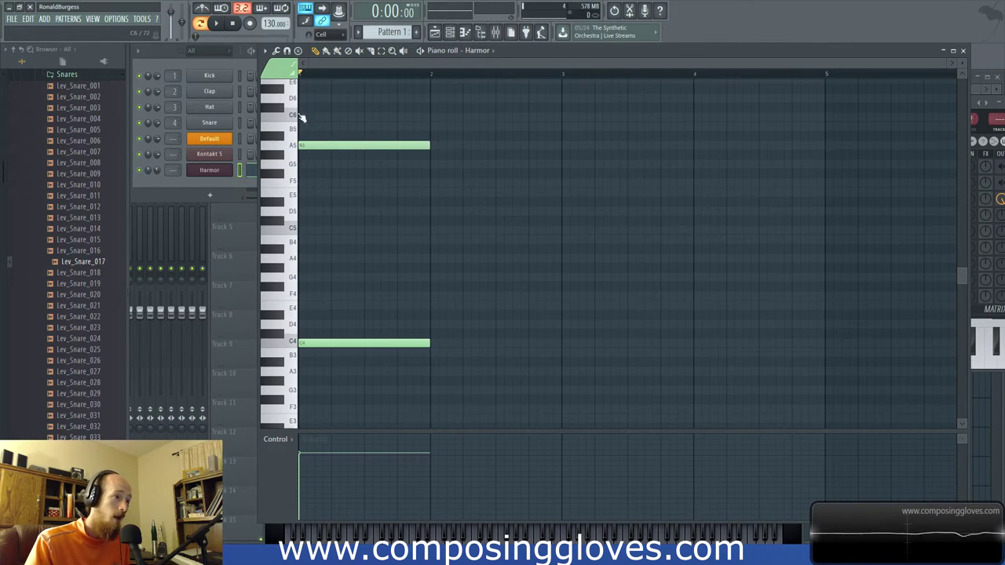
{"action": "right_click", "coordinate": [302, 147]}
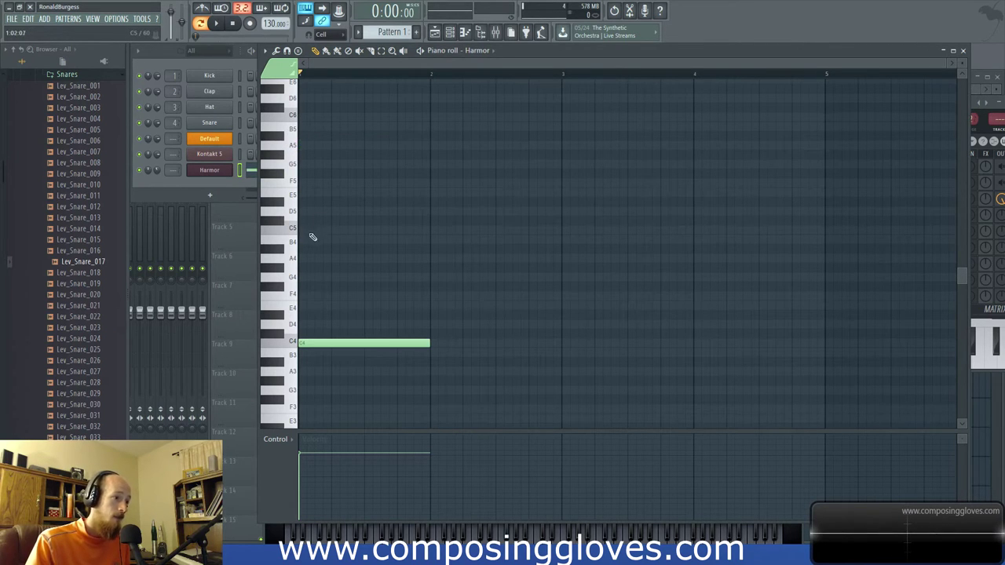
{"action": "left_click", "coordinate": [312, 230]}
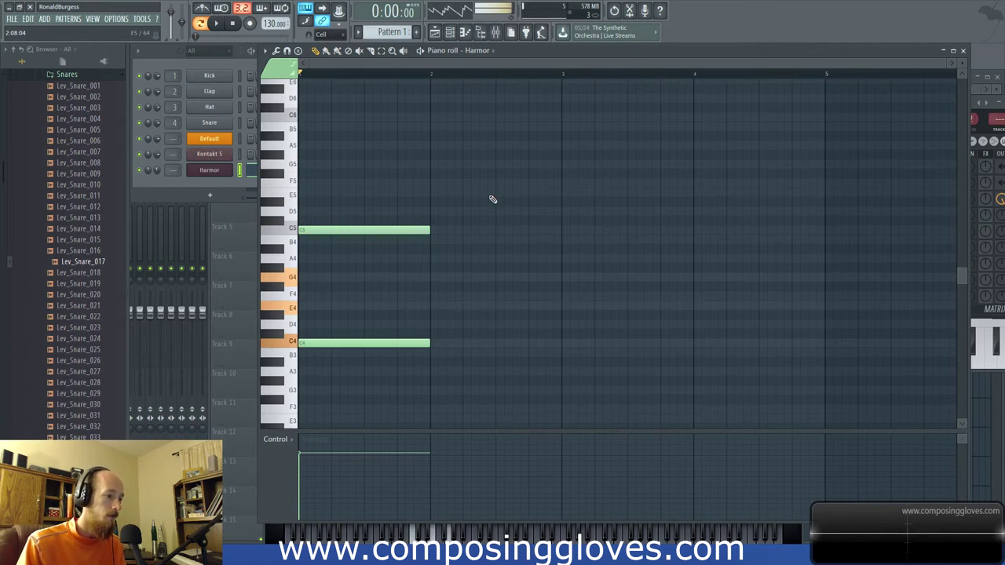
Set Harmor's unison panning to 47%, view its FX reverb, and close the plugin window.
{"action": "left_click", "coordinate": [209, 170]}
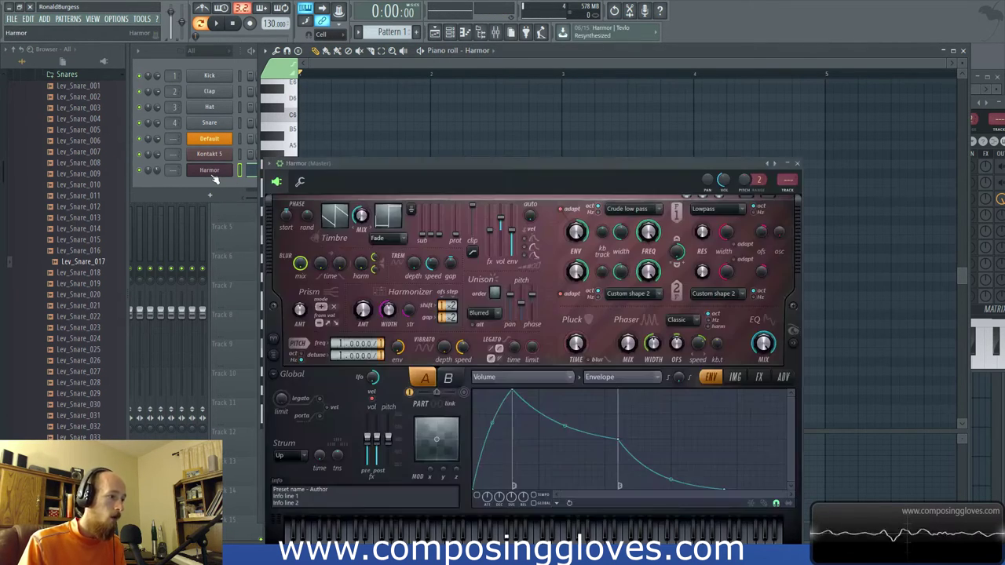
{"action": "left_click_drag", "start_coordinate": [507, 294], "coordinate": [523, 311]}
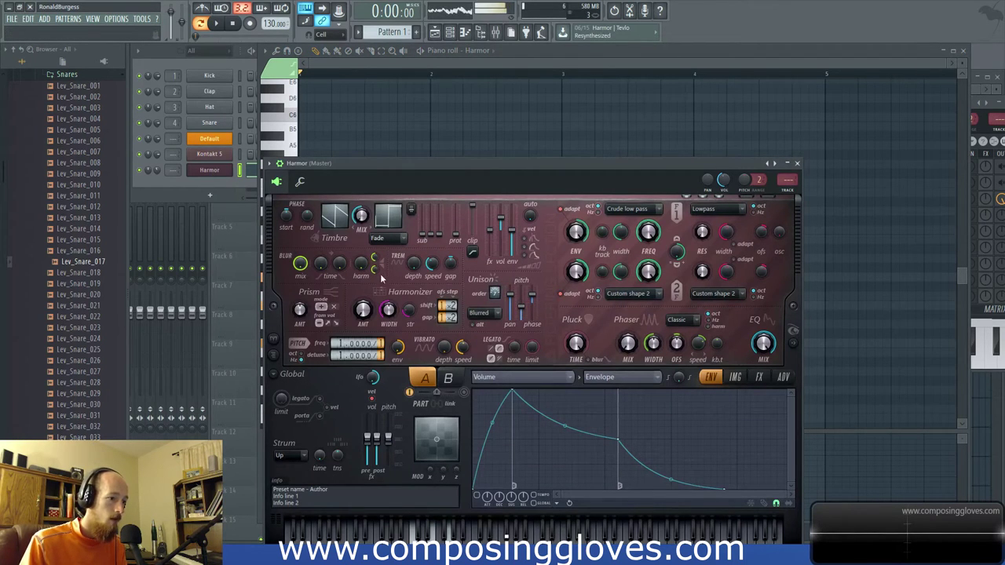
{"action": "left_click", "coordinate": [759, 378]}
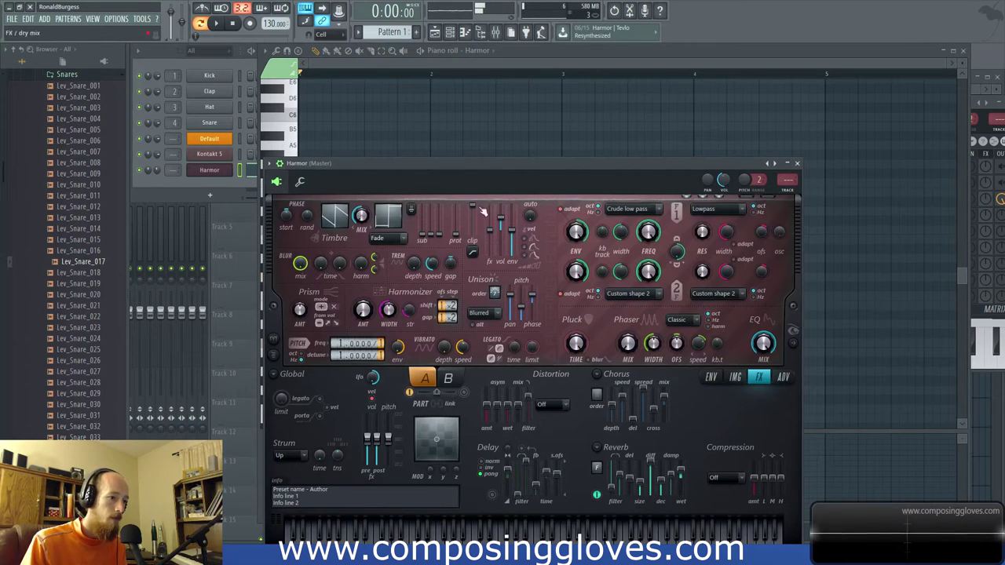
{"action": "left_click_drag", "start_coordinate": [334, 165], "coordinate": [473, 163]}
{"action": "left_click", "coordinate": [163, 174]}
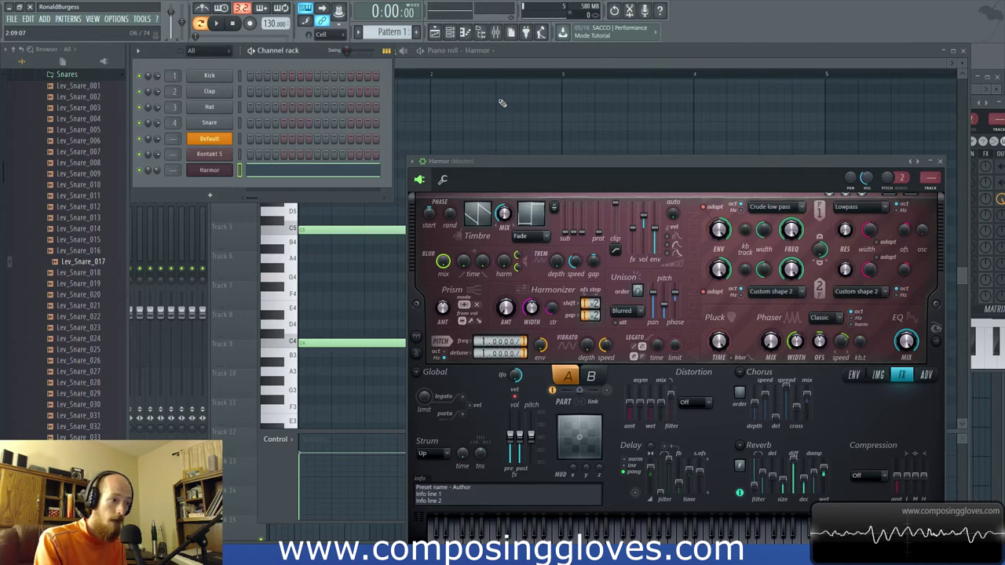
{"action": "left_click", "coordinate": [547, 69]}
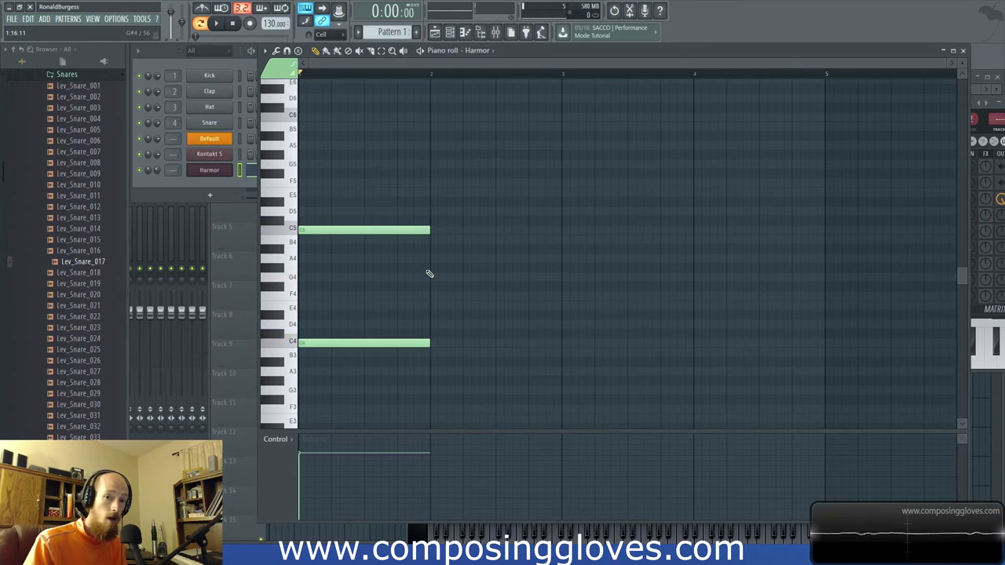
Audition the C4 bass note and remove the C5 note.
{"action": "left_click", "coordinate": [293, 345]}
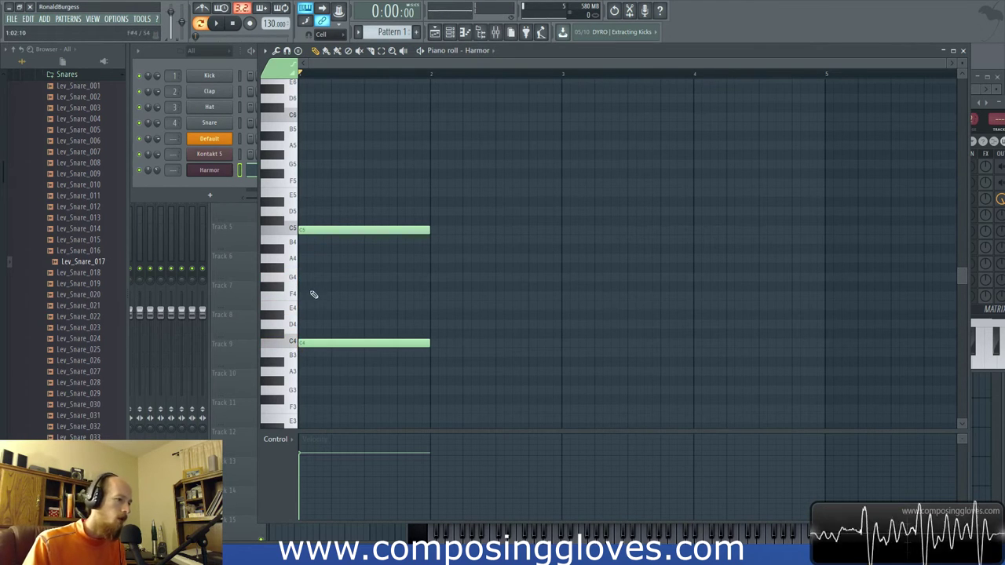
{"action": "key", "text": "ctrl+z"}
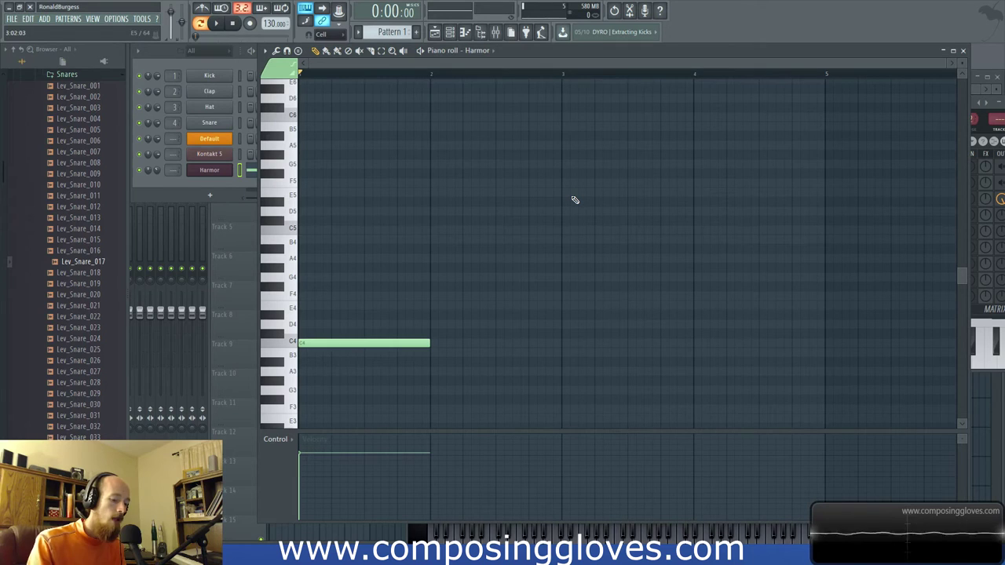